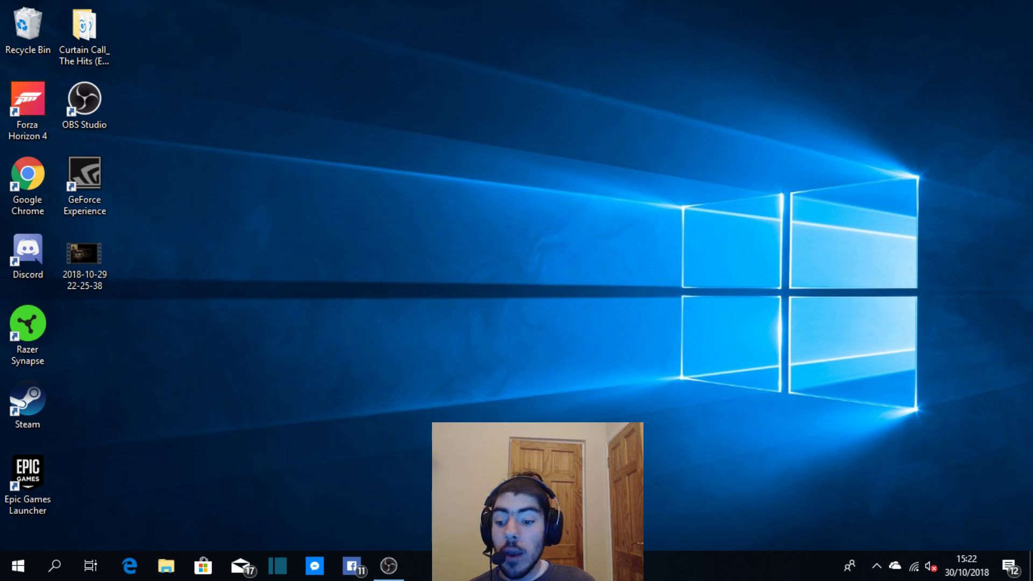
Search for Control Panel and open the Sound settings under Hardware and Sound
click(18, 565)
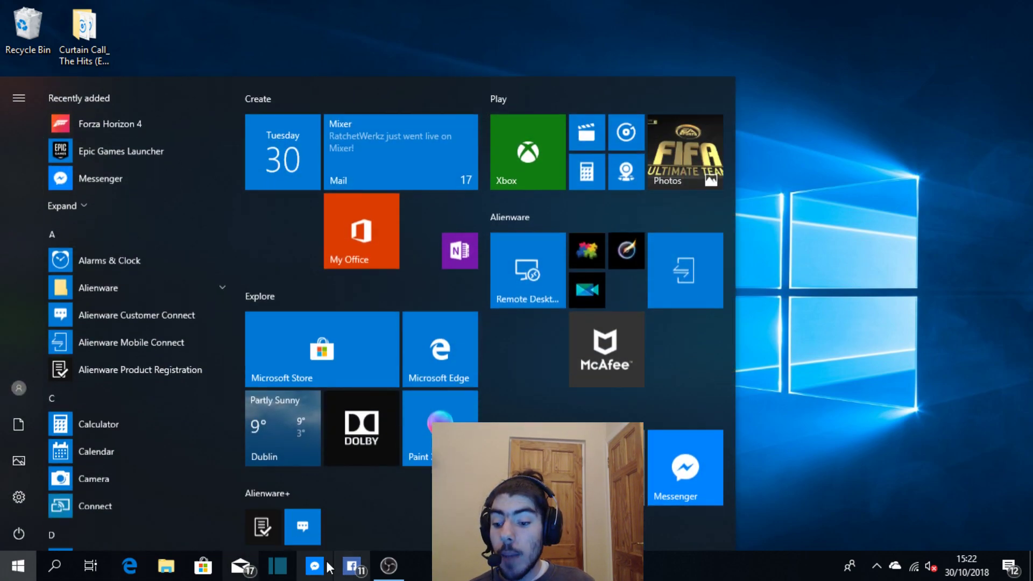
click(61, 563)
text(cx)
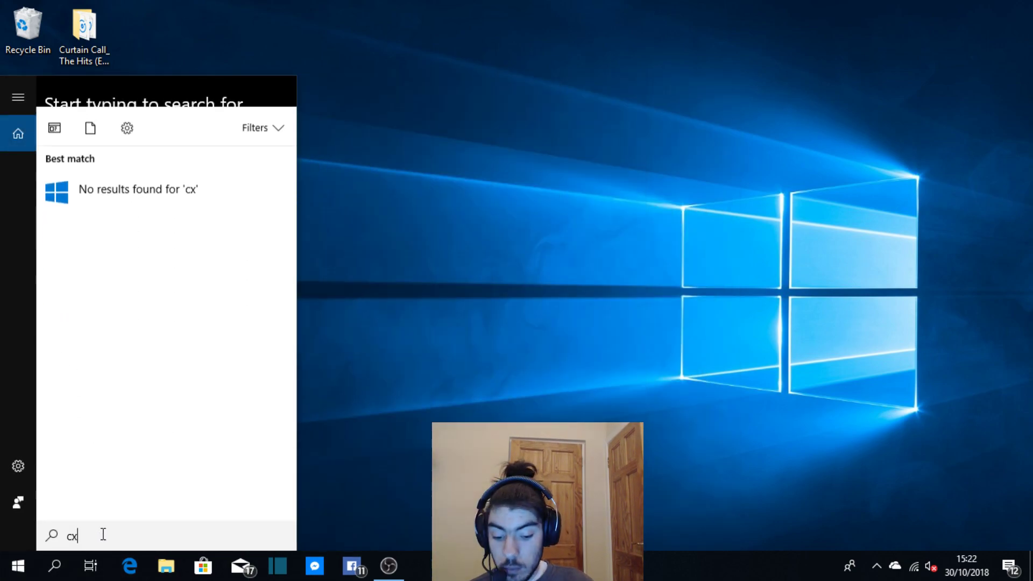
key(BackSpace)
text(c)
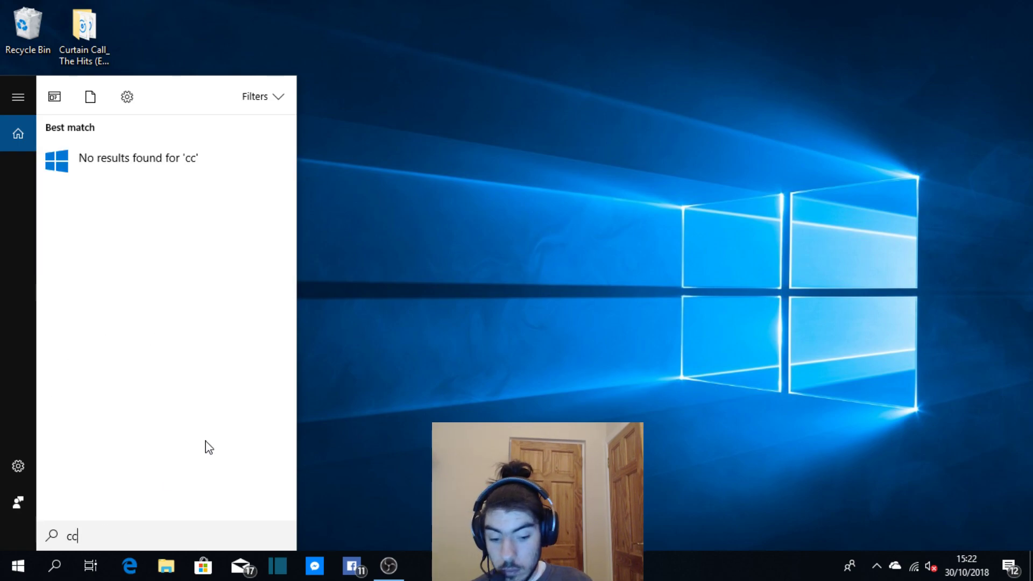
key(BackSpace)
key(BackSpace)
text(co)
click(186, 168)
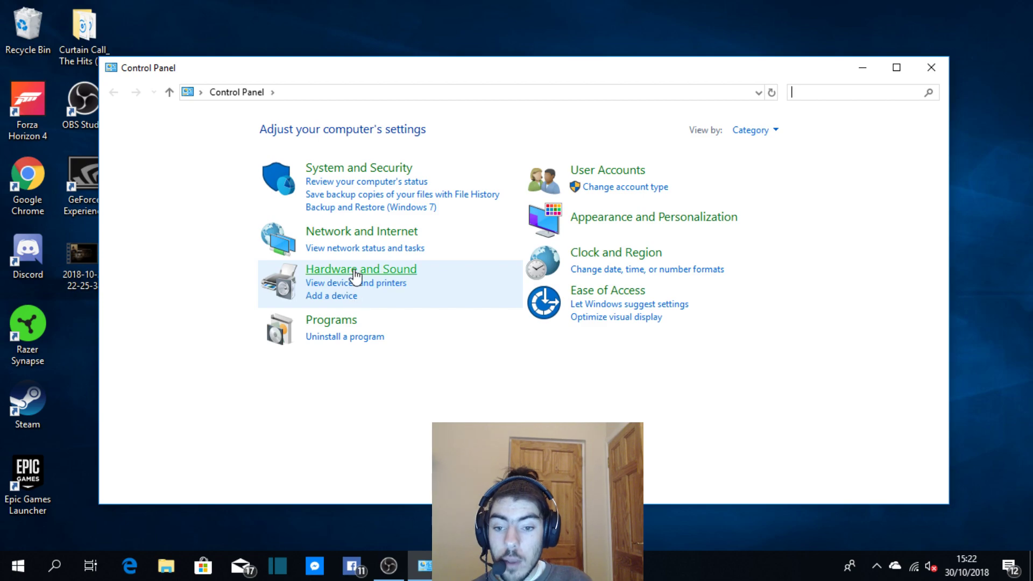
click(355, 273)
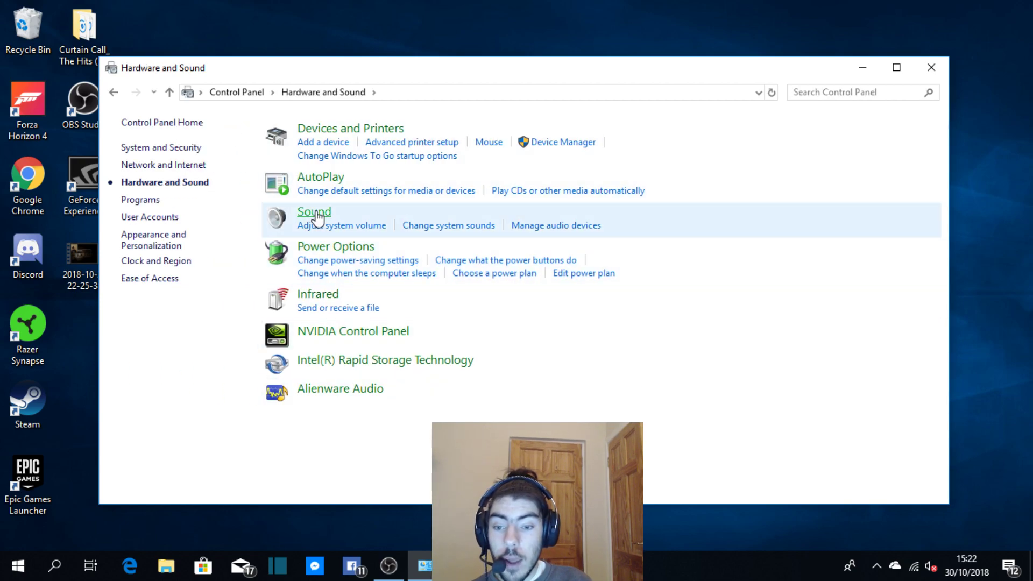
click(318, 216)
drag(227, 96, 429, 81)
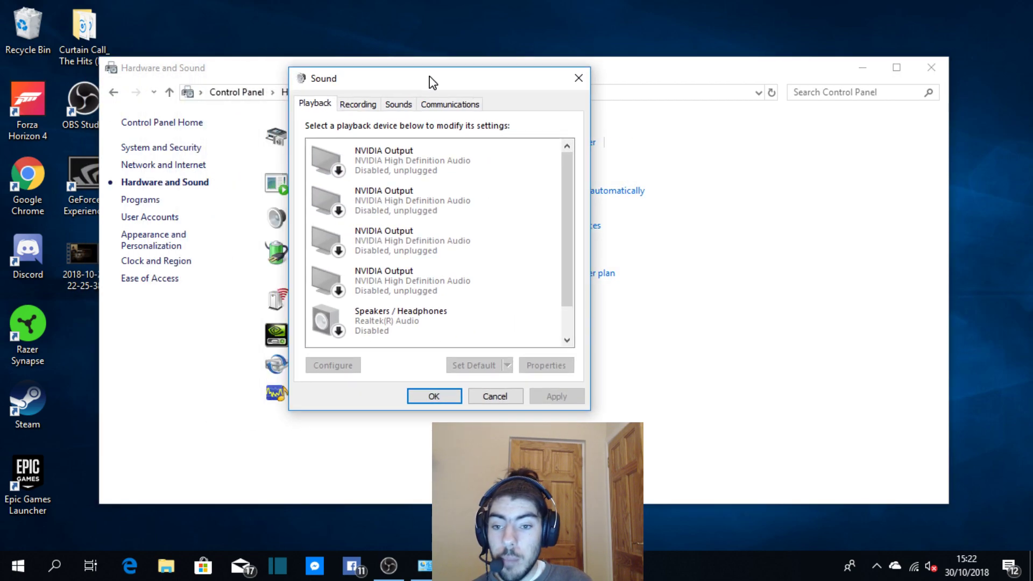
scroll(422, 272, down, 1)
scroll(416, 274, down, 1)
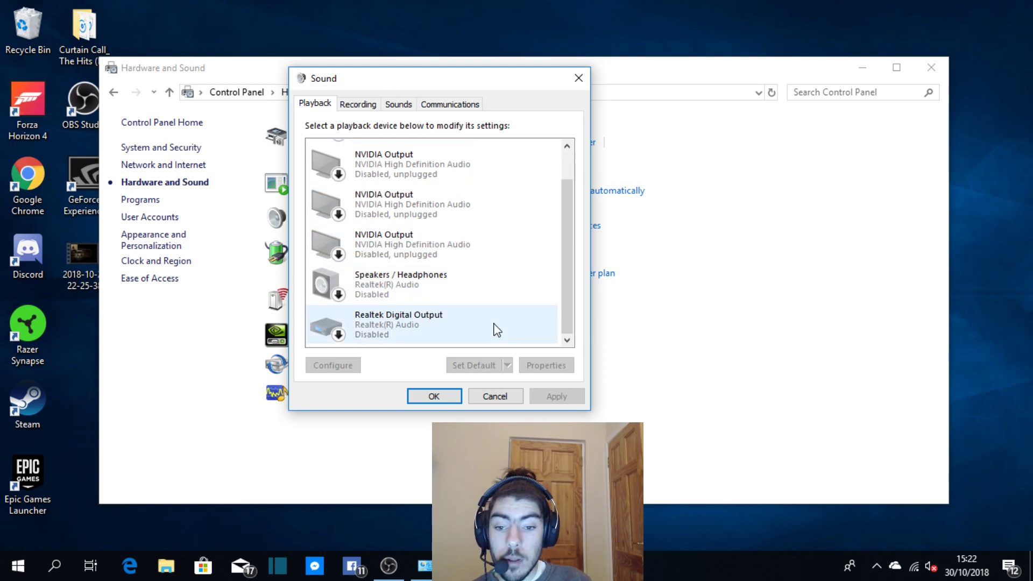
scroll(425, 287, up, 1)
scroll(425, 287, up, 1)
Enable and then disable the top NVIDIA Output device, and confirm with OK
right_click(394, 151)
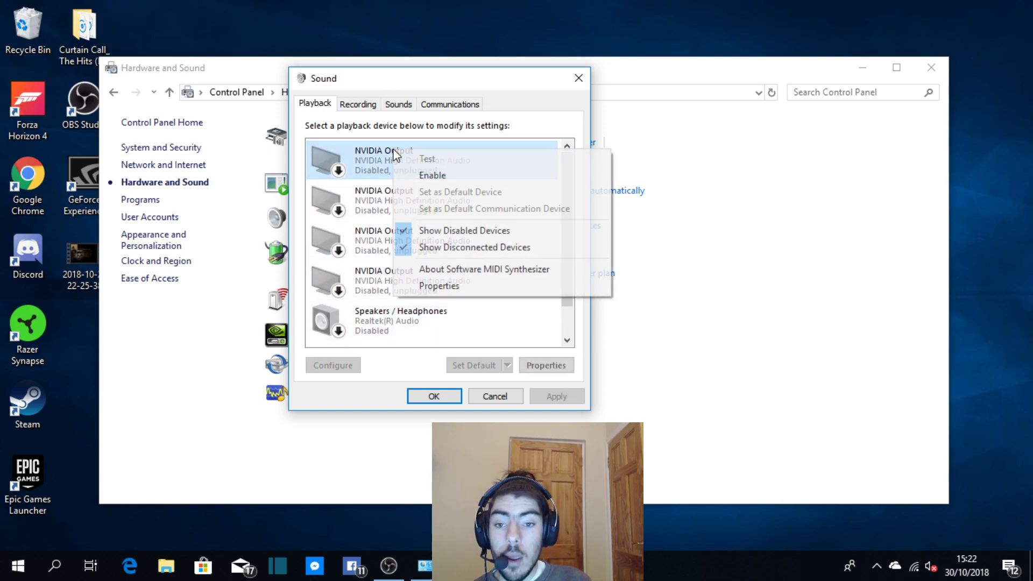
click(442, 176)
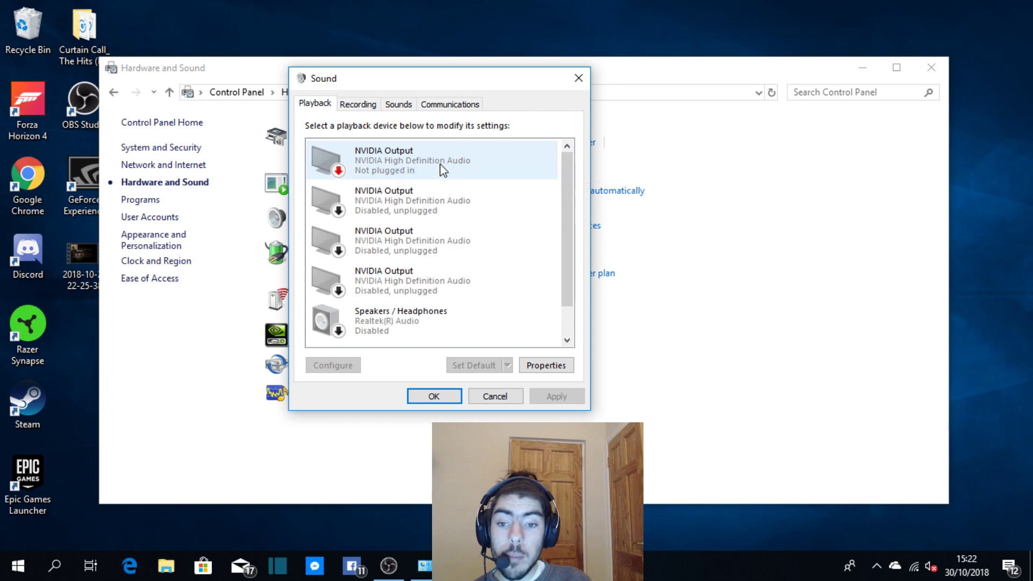
right_click(441, 166)
click(485, 190)
scroll(508, 185, down, 1)
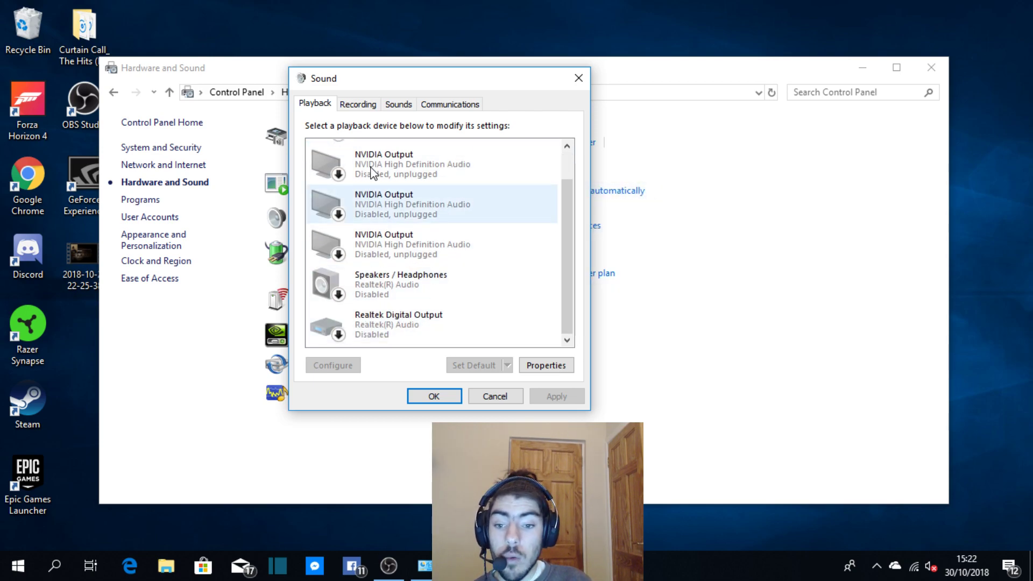
click(435, 397)
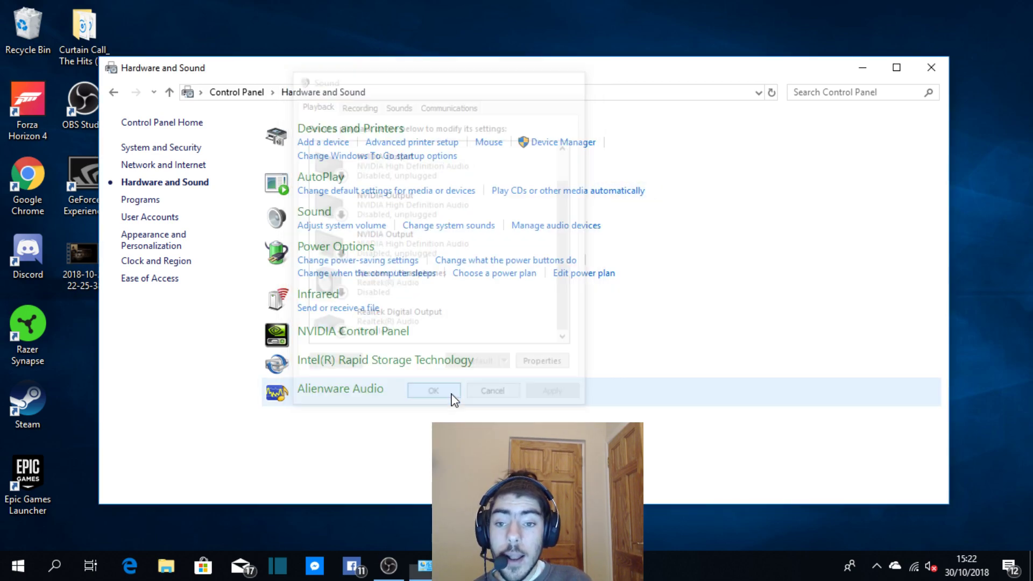
Close the Hardware and Sound Control Panel window
click(931, 67)
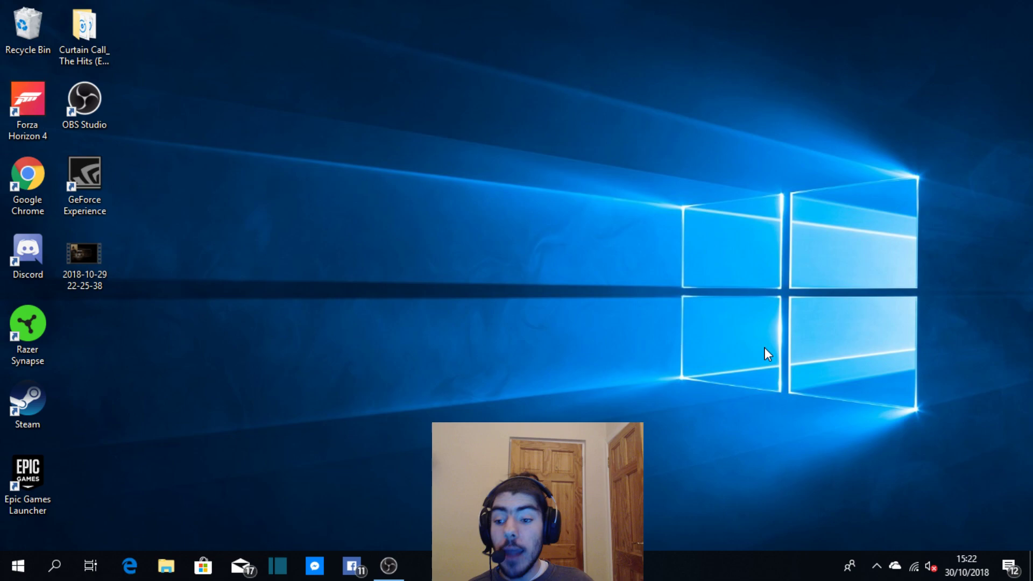
Reopen the Sound settings from Control Panel's Hardware and Sound page
click(54, 565)
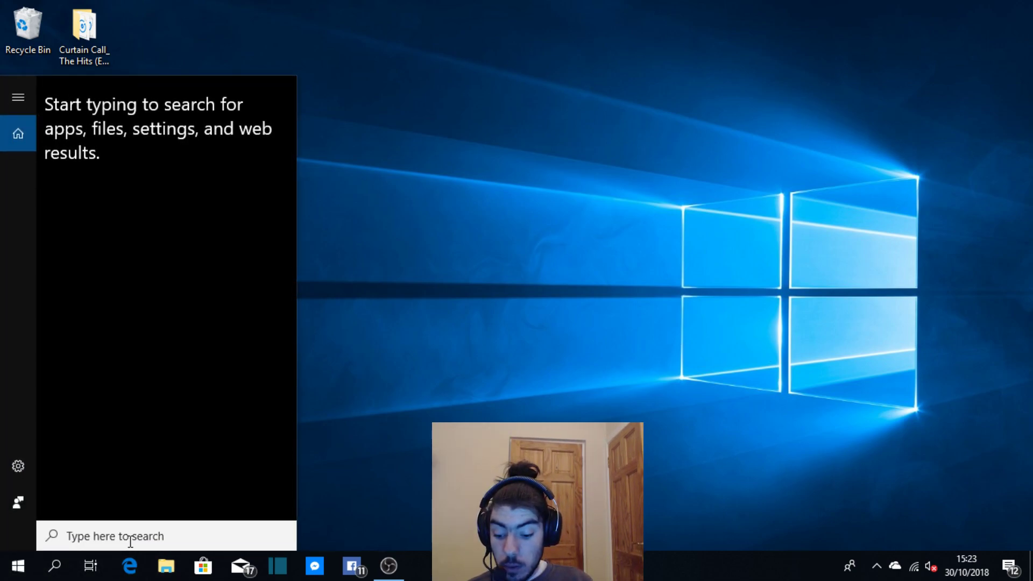
text(con)
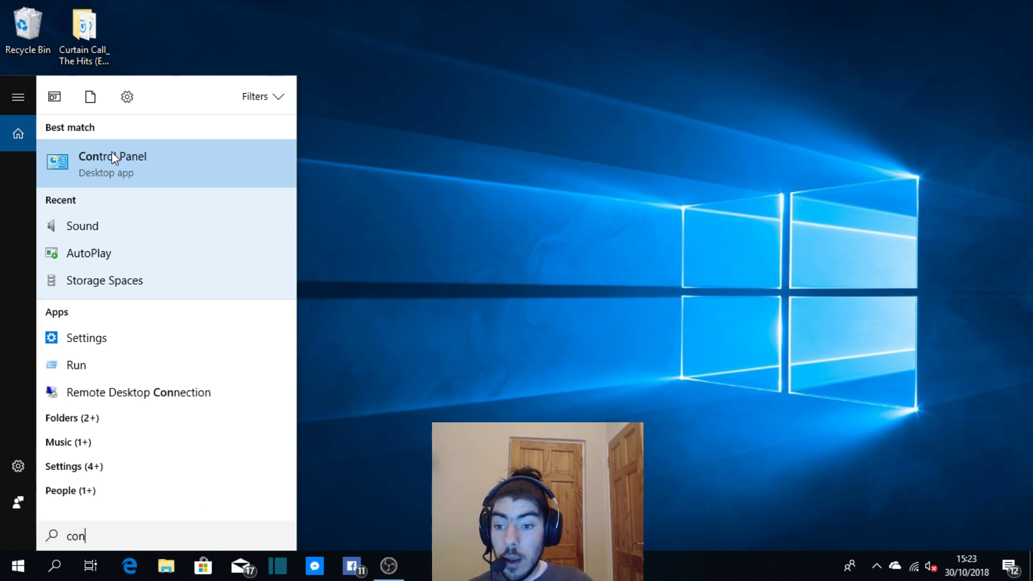
click(111, 155)
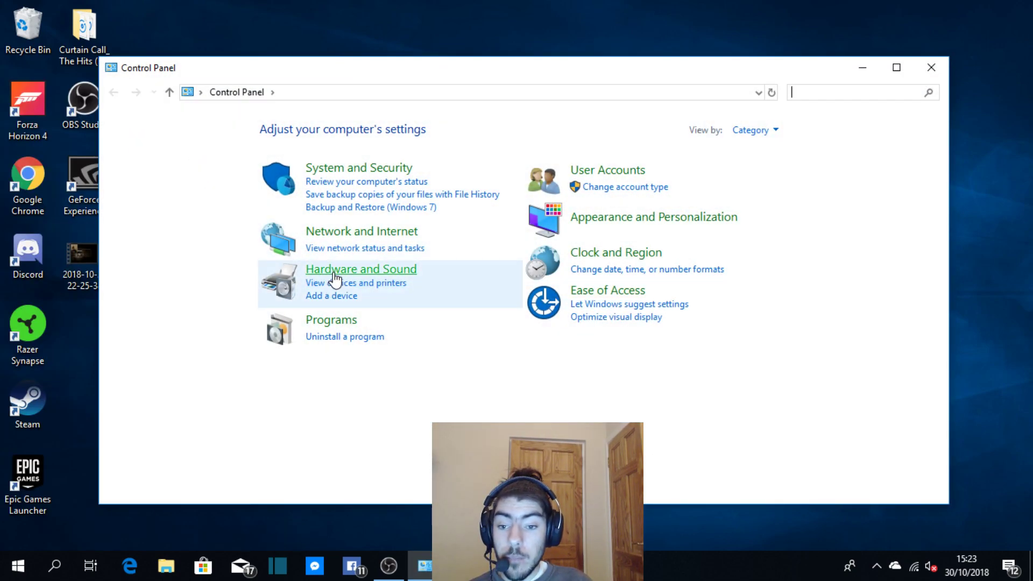
click(334, 275)
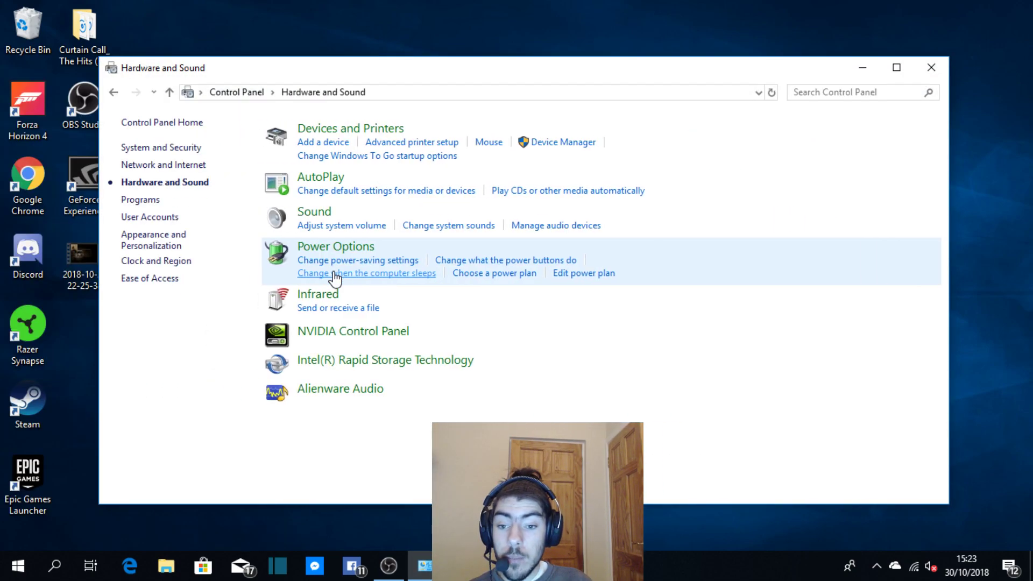
click(300, 212)
Enable the first three NVIDIA Output playback devices
right_click(218, 204)
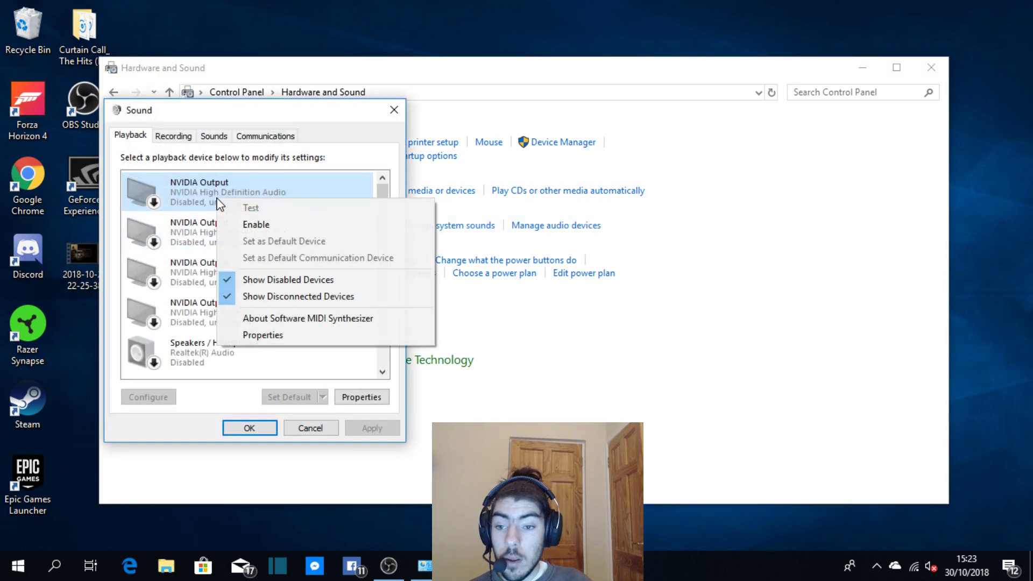
click(270, 225)
right_click(241, 227)
click(272, 248)
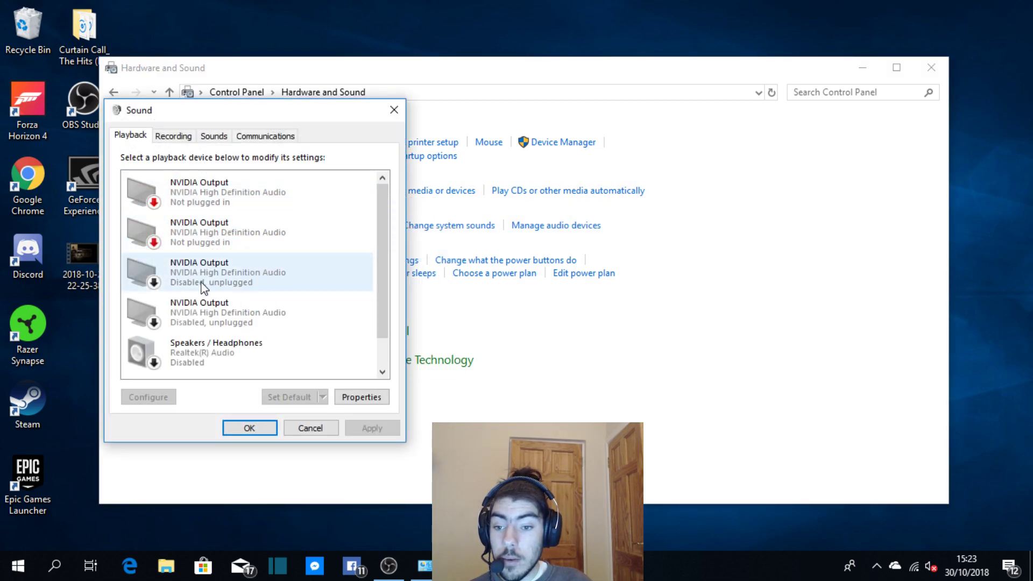
right_click(202, 285)
click(241, 308)
right_click(226, 313)
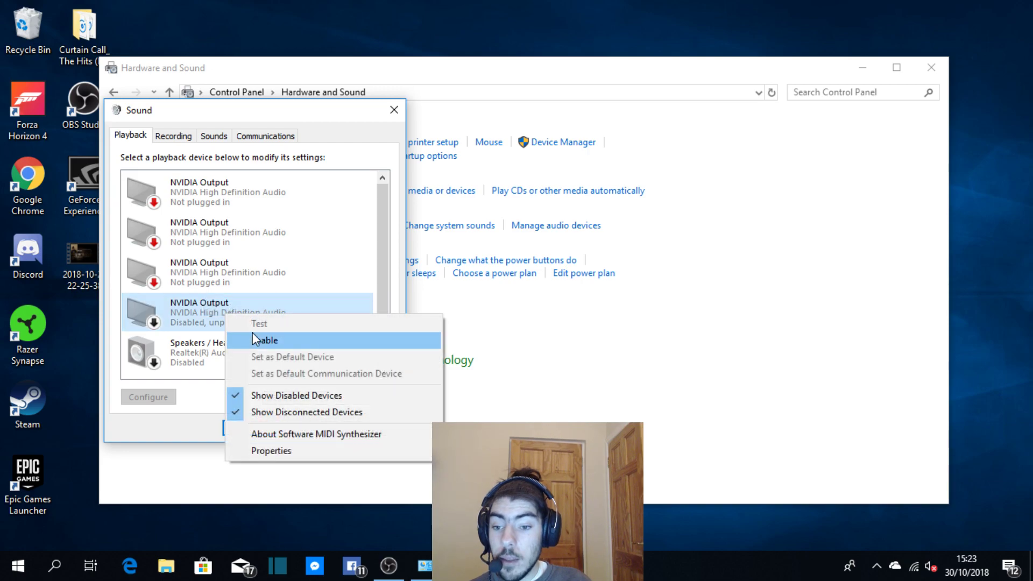
click(257, 340)
Enable the Speakers and Realtek Digital Output devices, then close the Sound dialog
right_click(161, 341)
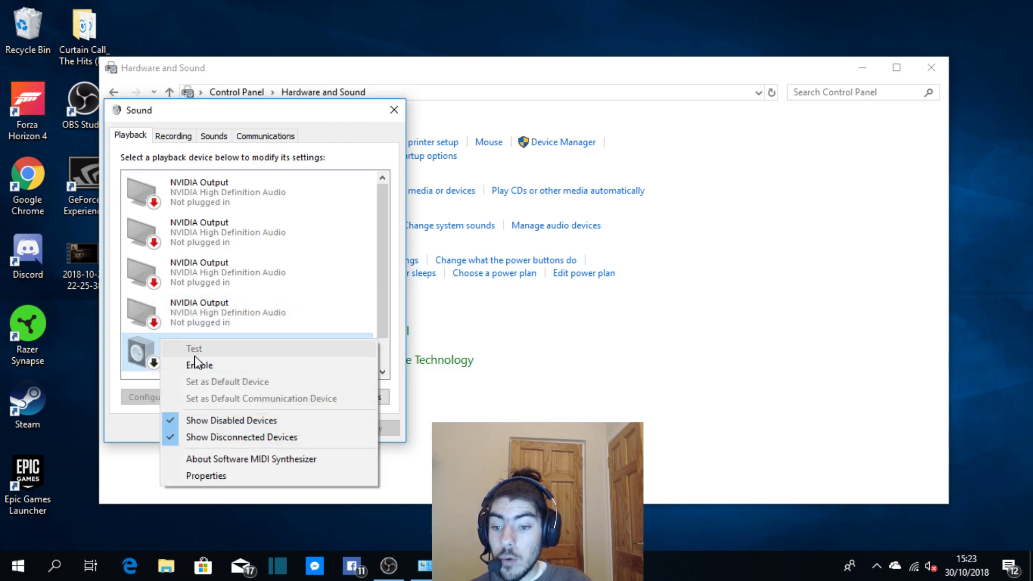
click(195, 361)
scroll(268, 365, down, 2)
right_click(280, 356)
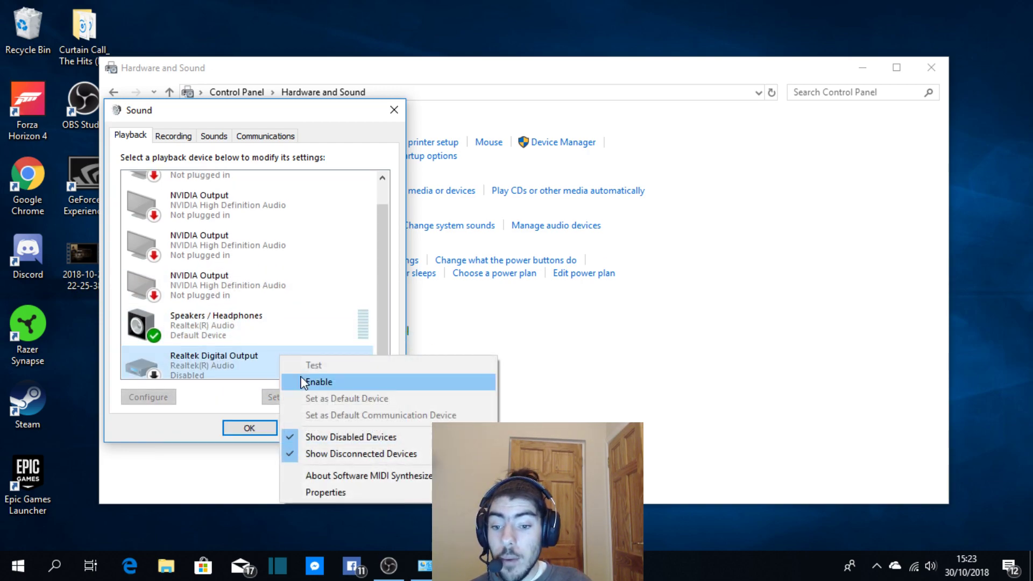
click(303, 382)
click(394, 110)
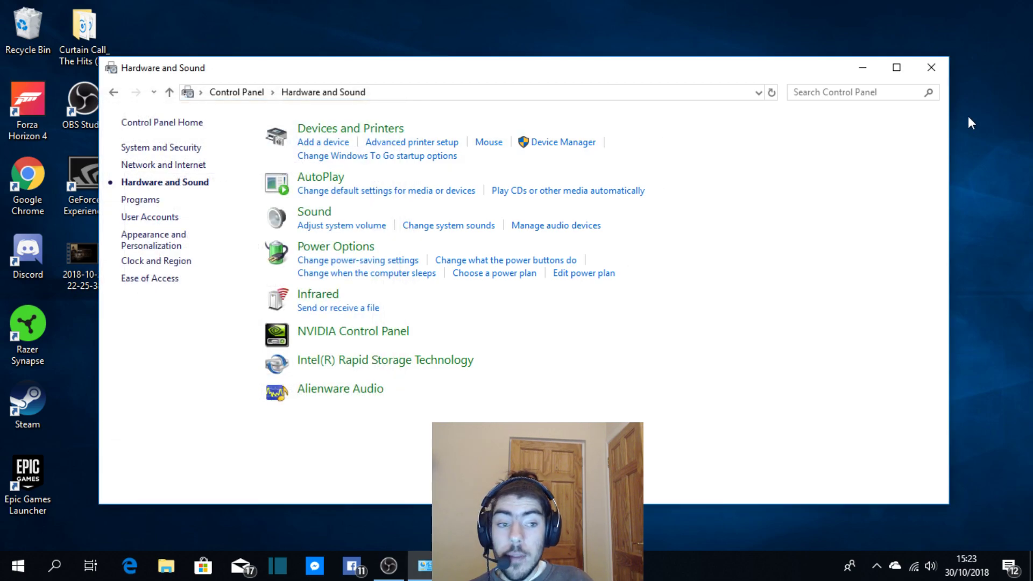
Close Control Panel and move the GeForce Experience shortcut toward the desktop centre
click(931, 67)
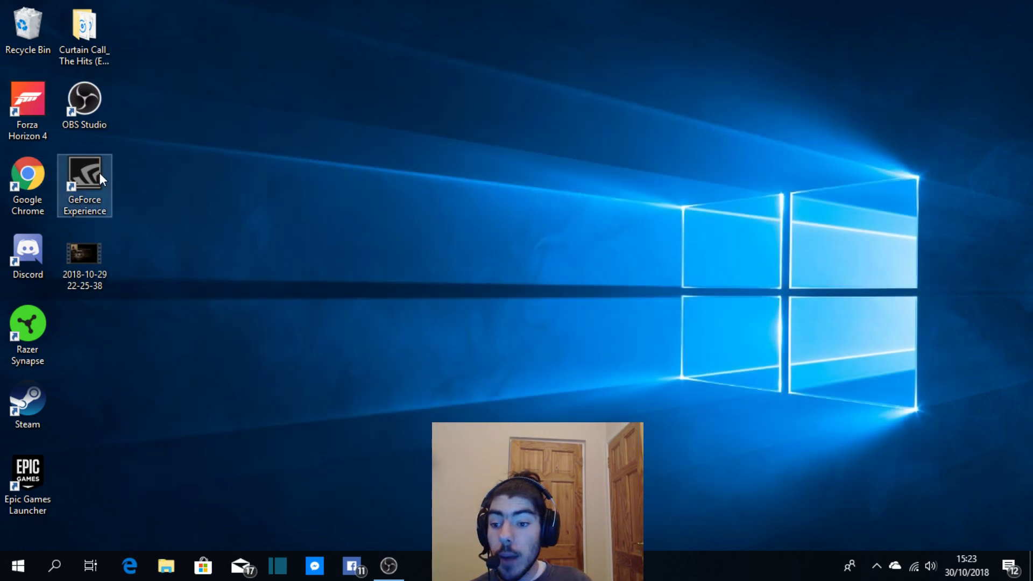
drag(99, 174, 567, 123)
click(698, 194)
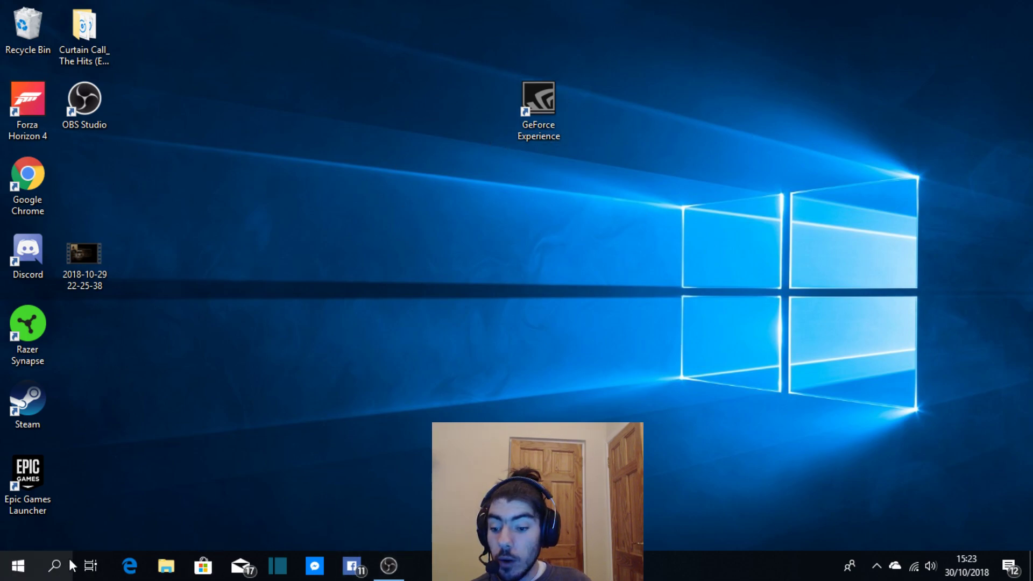
Search 'geforce experience' in Edge and open the geforce.com download page
click(130, 565)
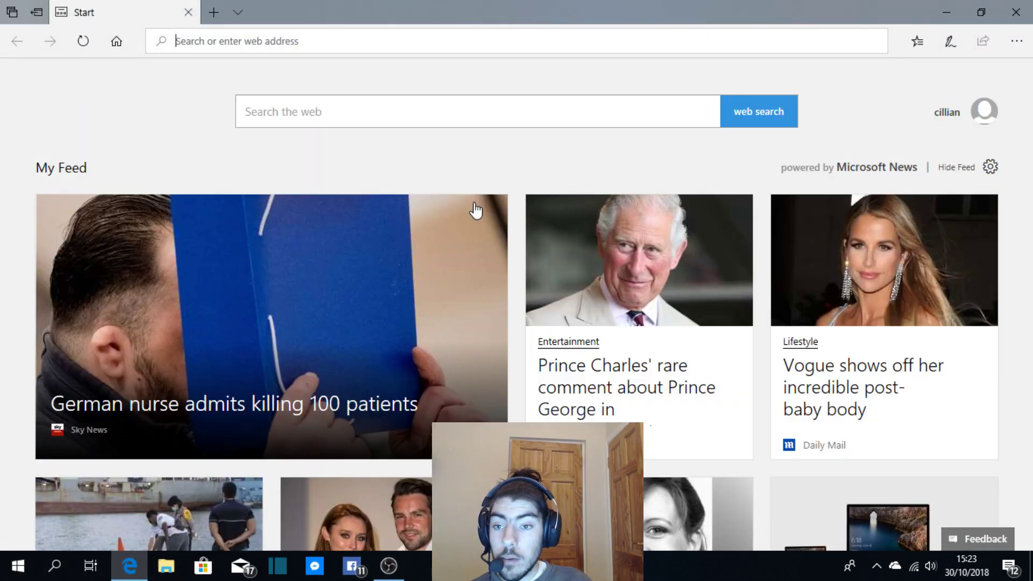
click(420, 111)
text(ge)
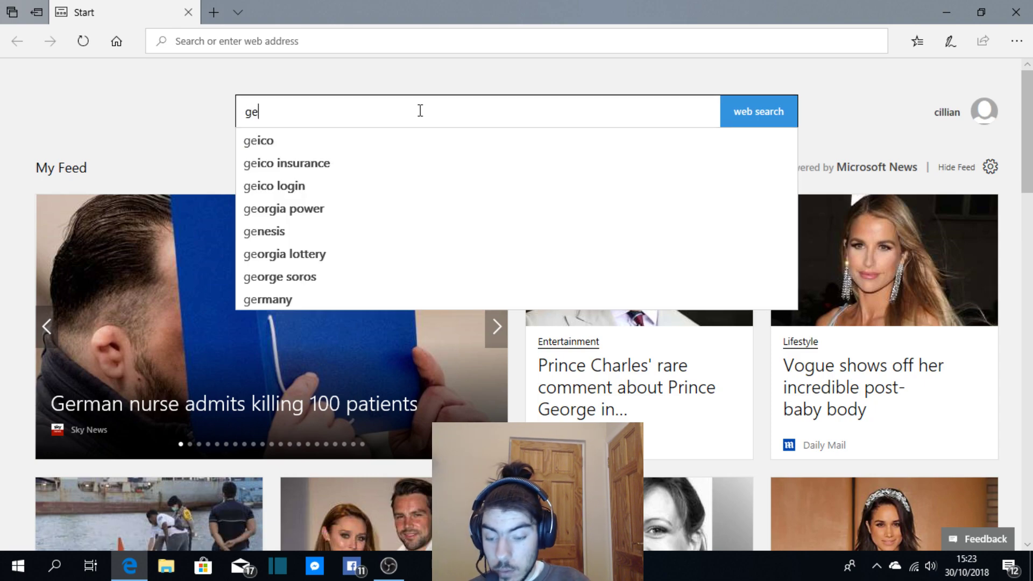
text(f)
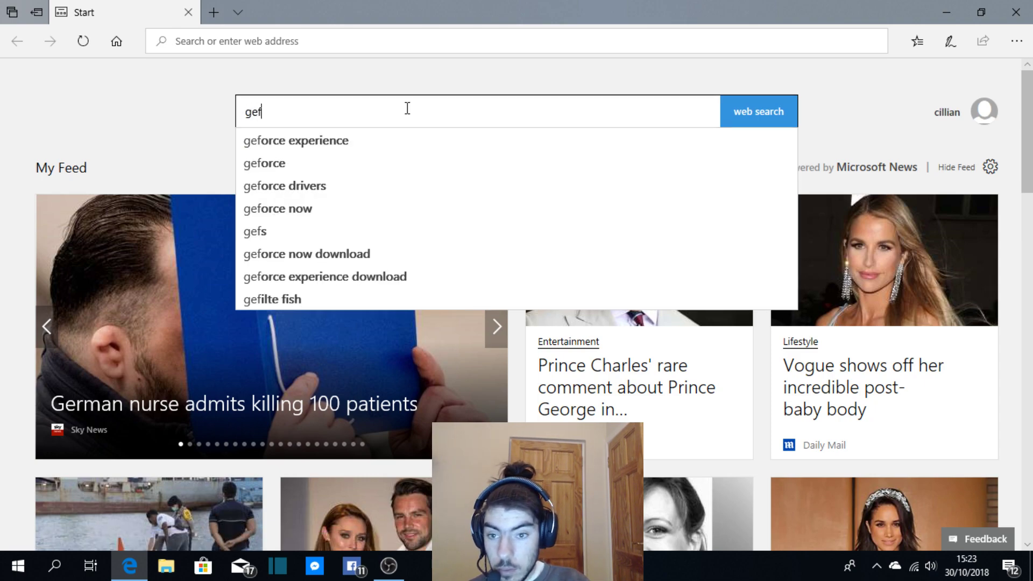
click(364, 141)
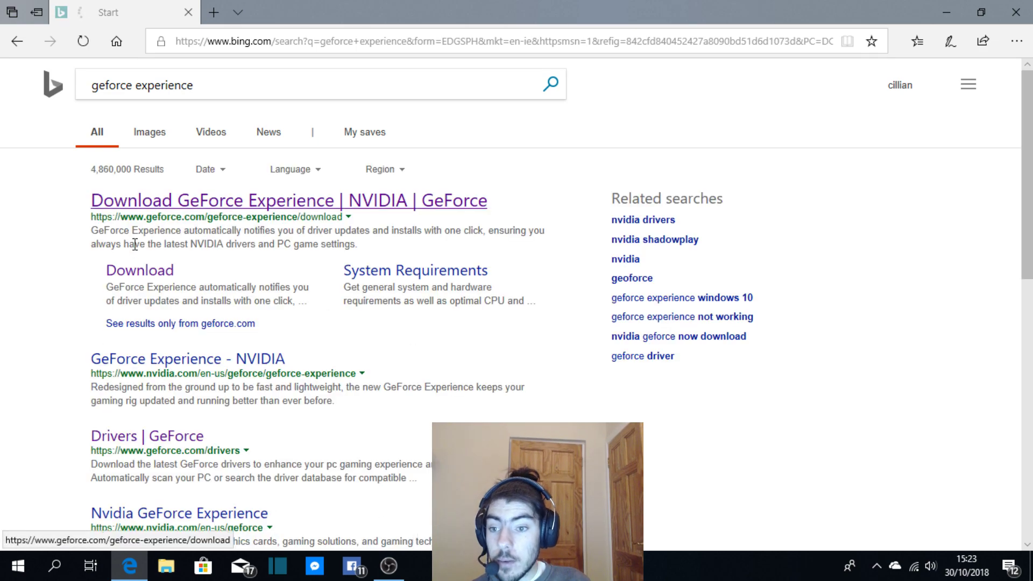
click(161, 213)
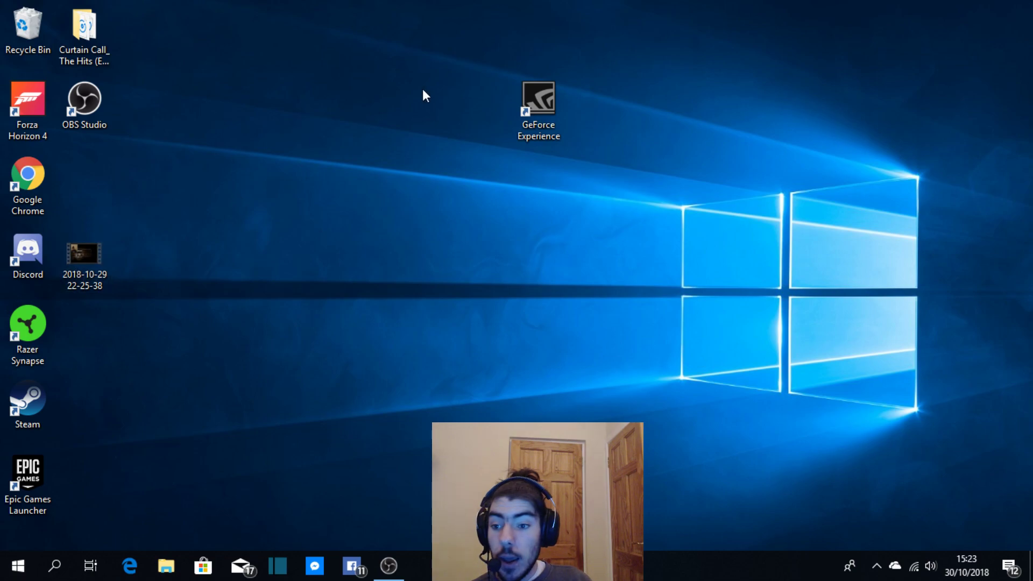
Place the GeForce Experience shortcut below OBS Studio and launch GeForce Experience
drag(538, 100, 506, 132)
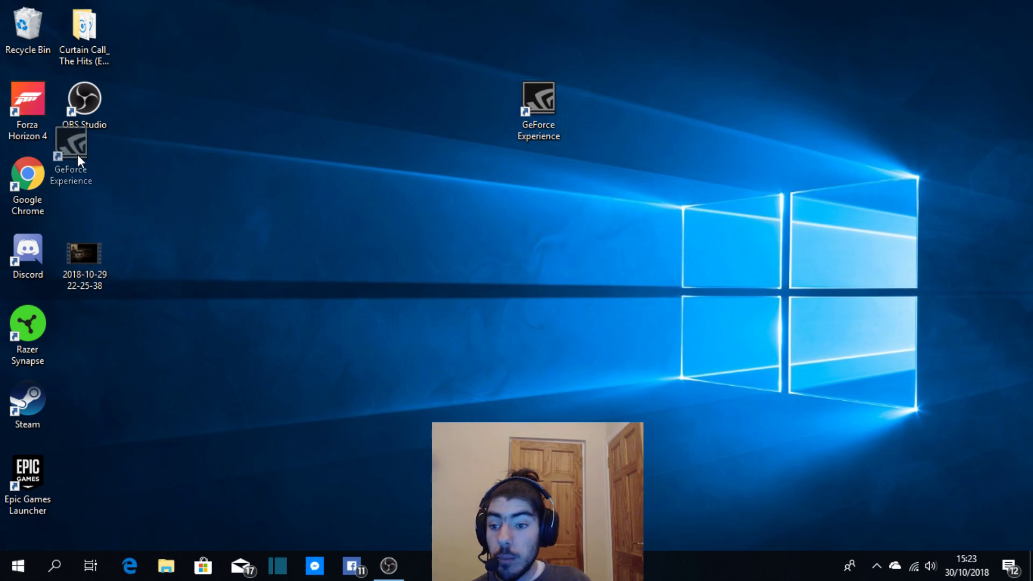
drag(78, 154, 79, 157)
double_click(75, 173)
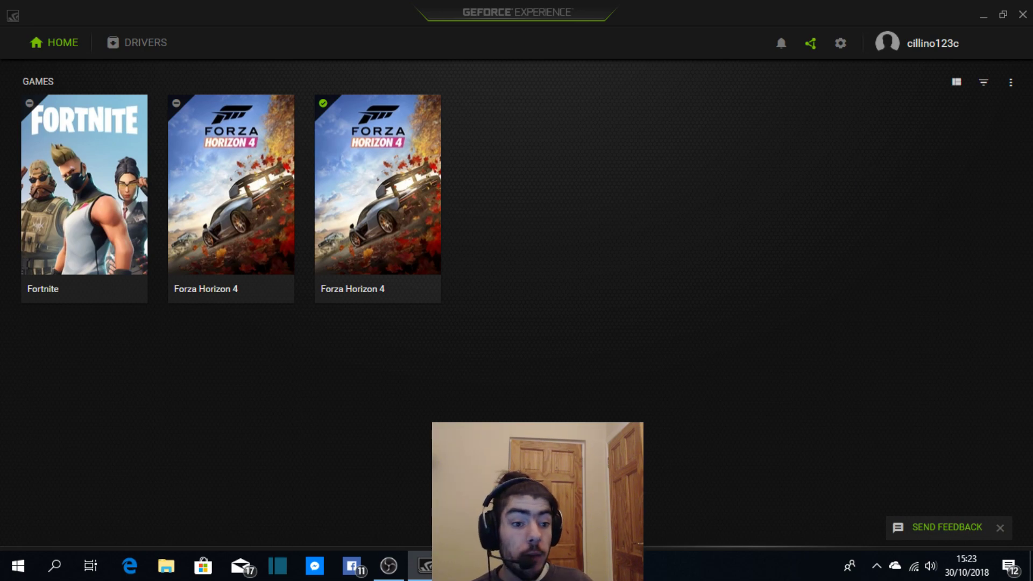
Check Drivers for updates, confirming 416.34 is the latest, then close the app
click(144, 45)
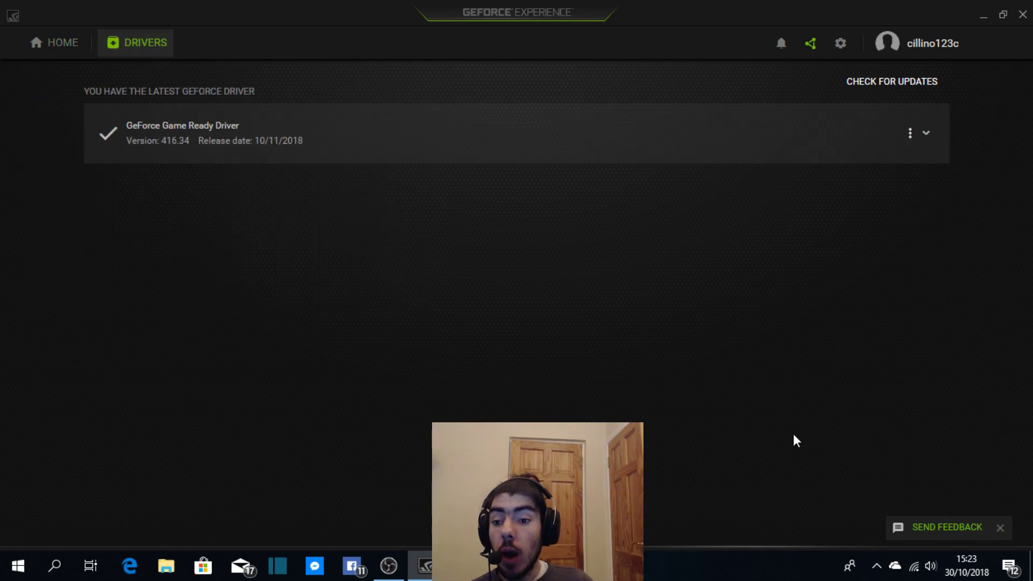
click(912, 91)
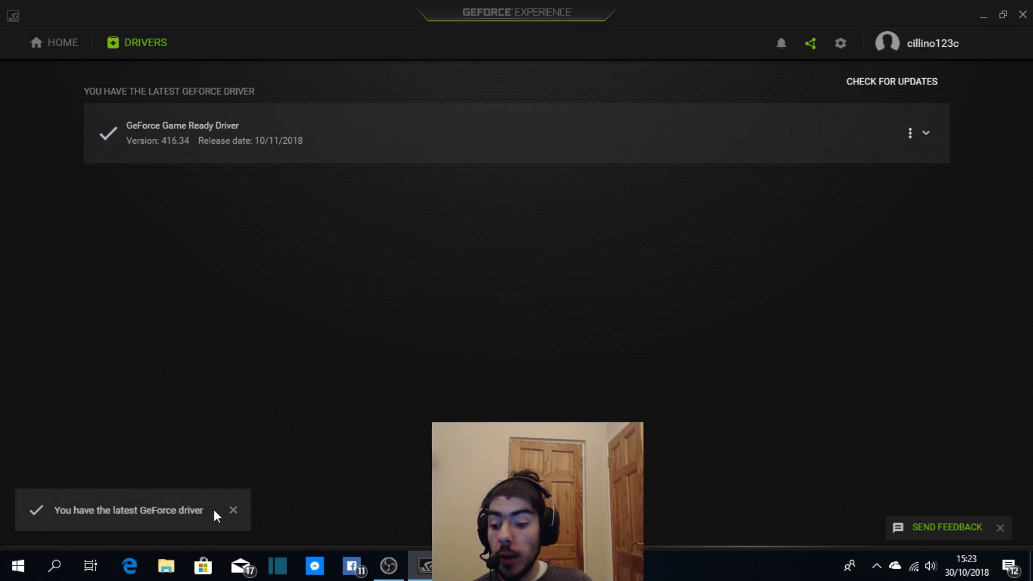
click(235, 510)
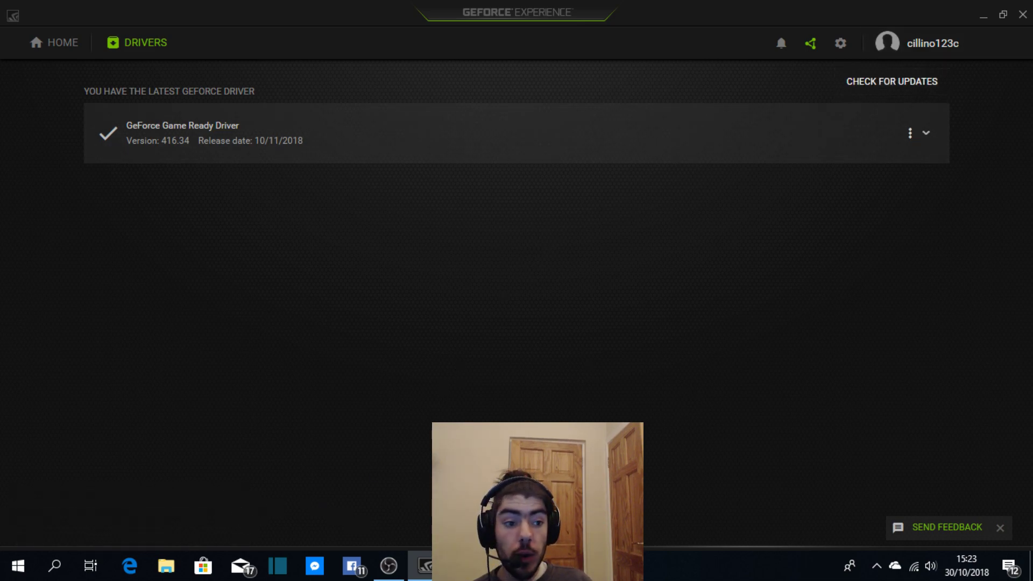
click(1025, 21)
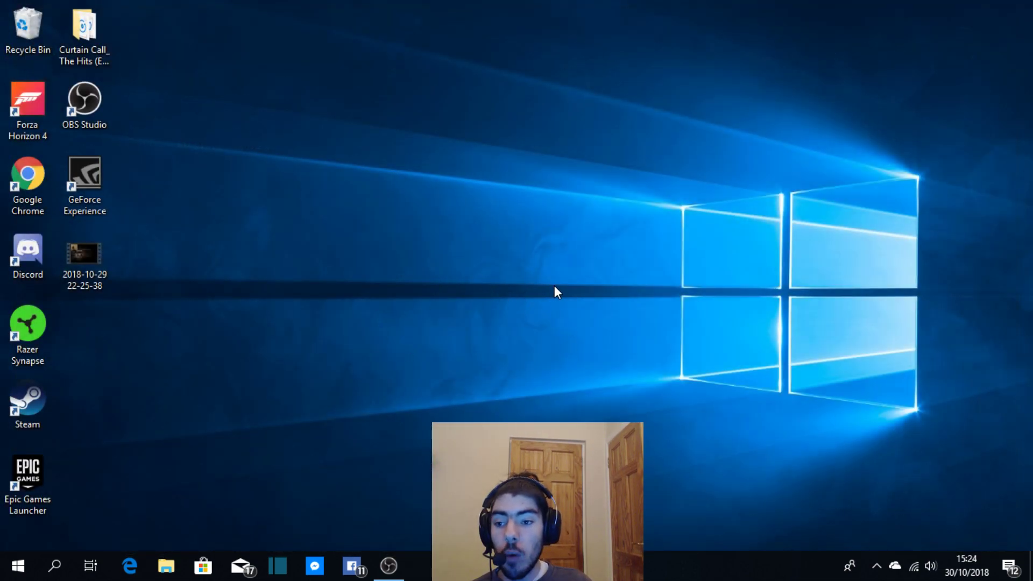
Launch Forza Horizon 4 from its desktop icon and wait for the title screen
double_click(27, 101)
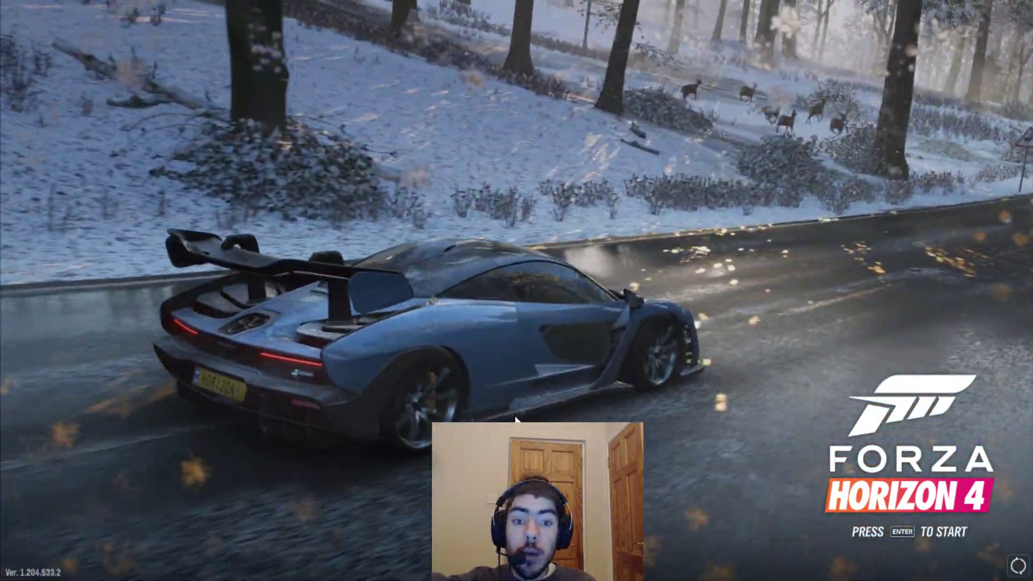
Drop to the desktop with Win+D and restore OBS Studio from the taskbar
key(super+d)
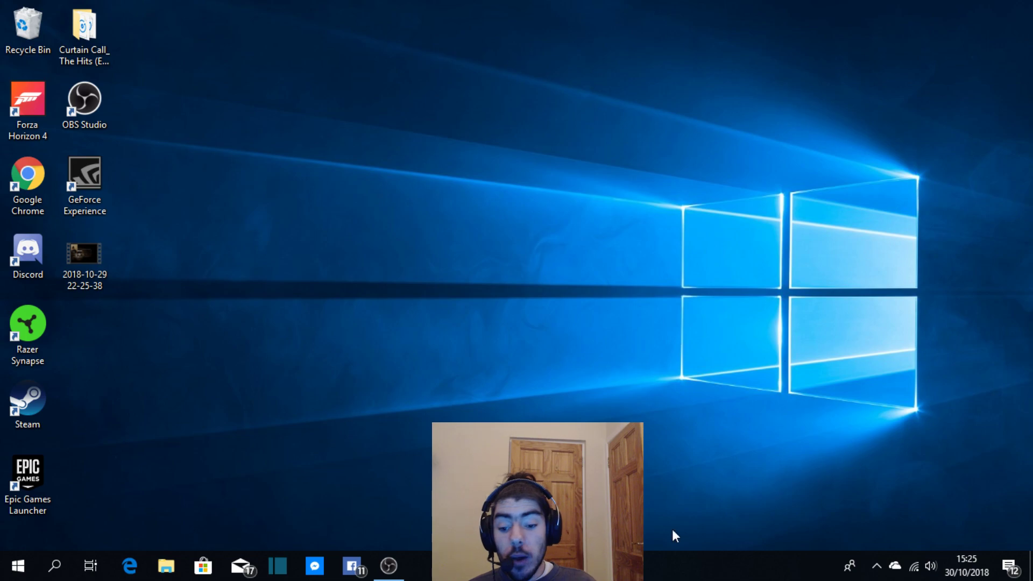
click(389, 567)
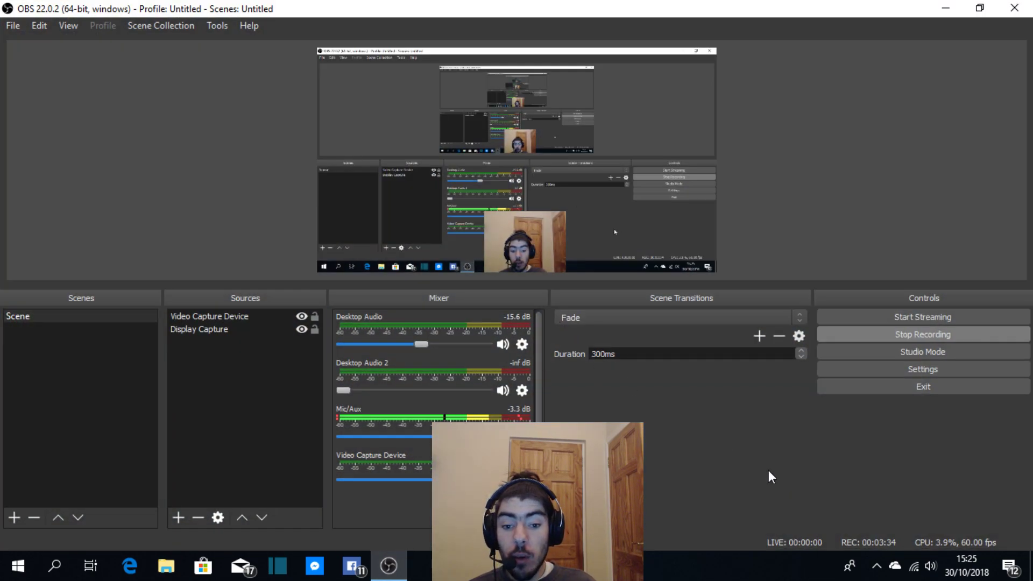